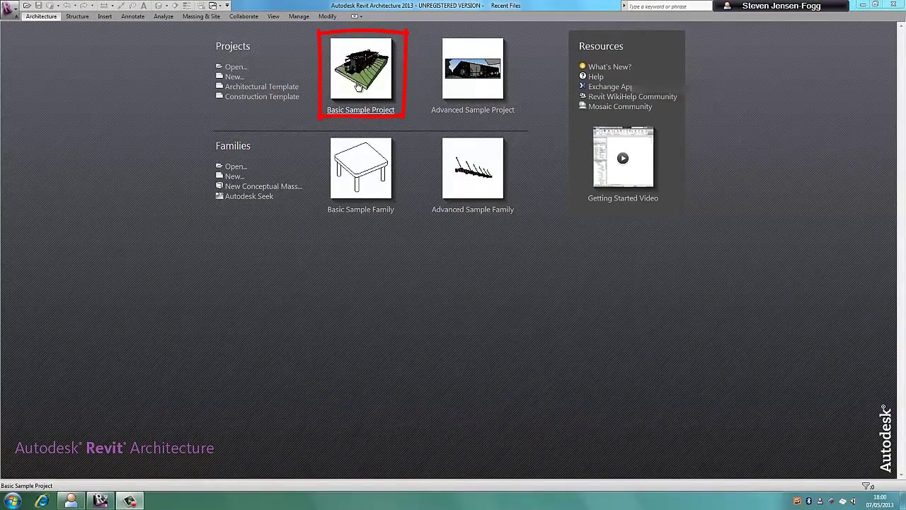
# - Open the Basic Sample Project and look through the application menu's file commands and export formats
pyautogui.click(358, 78)
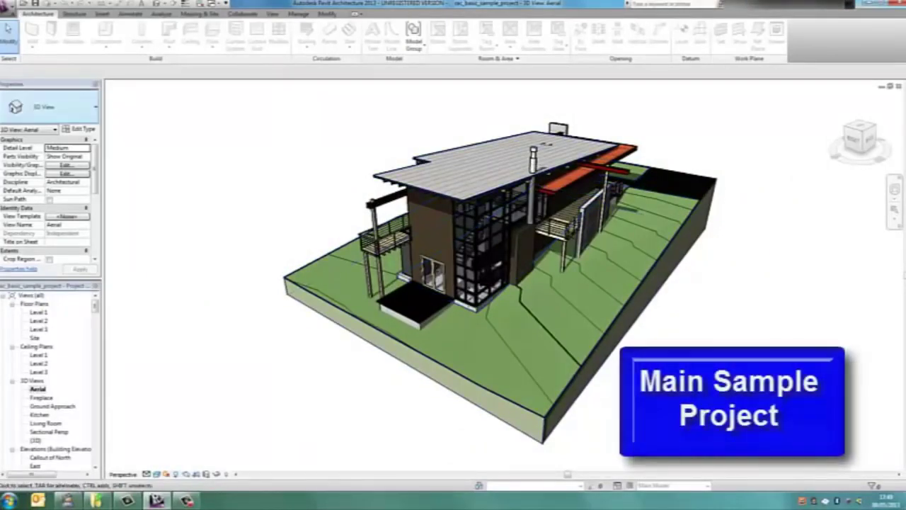
pyautogui.click(8, 5)
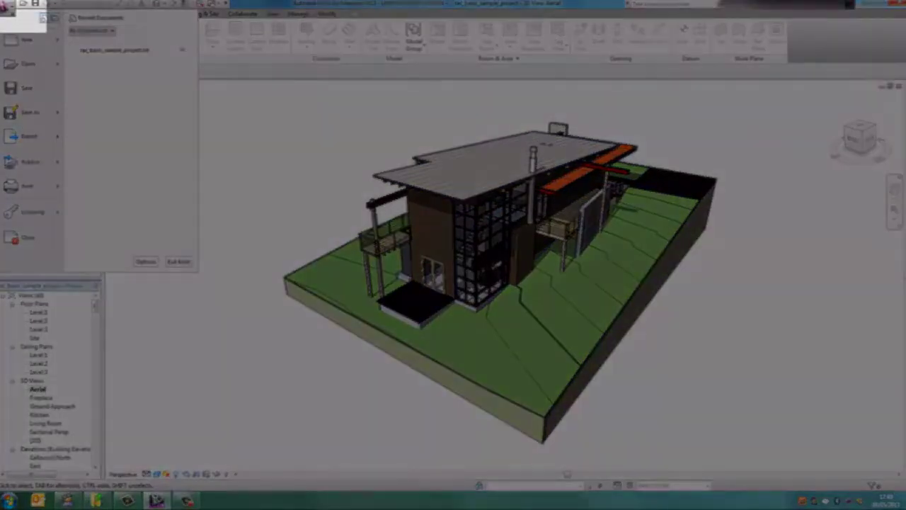
pyautogui.moveTo(22, 41)
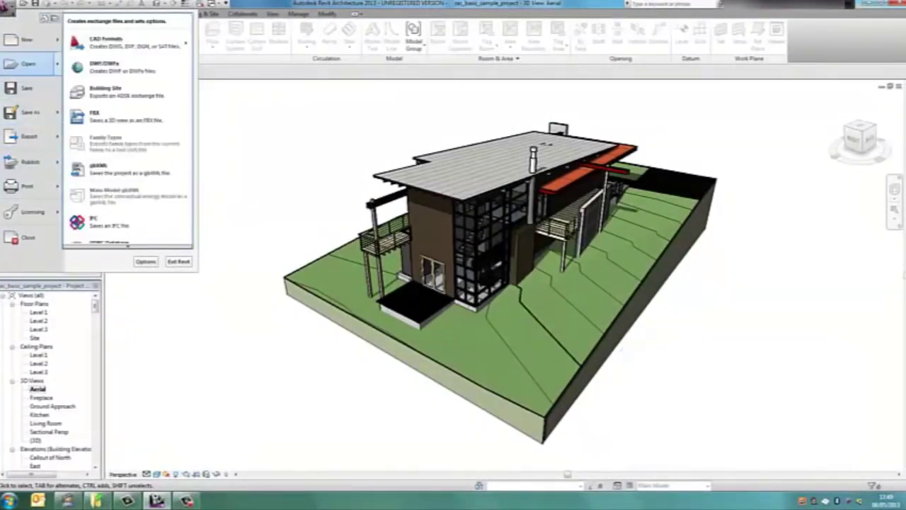
pyautogui.click(8, 8)
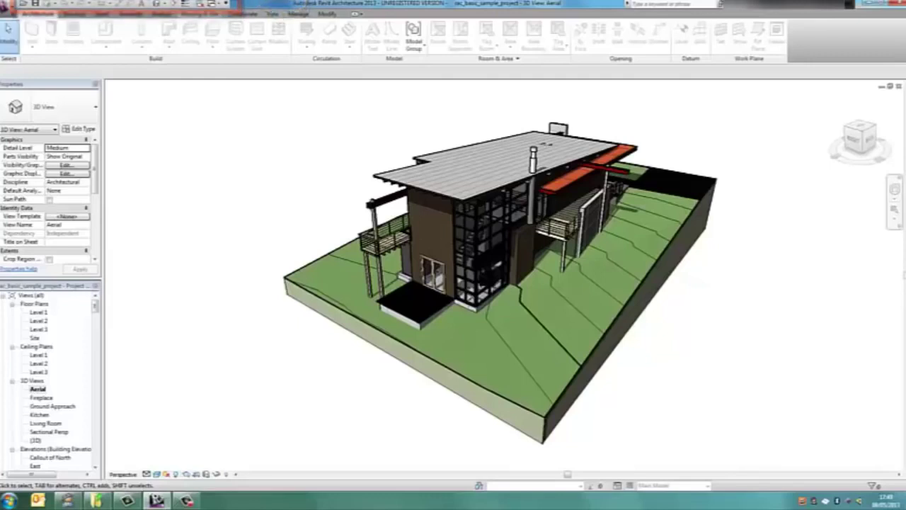
# - Look through the list of open project views and the Structure and Analyze tool sets
pyautogui.click(213, 4)
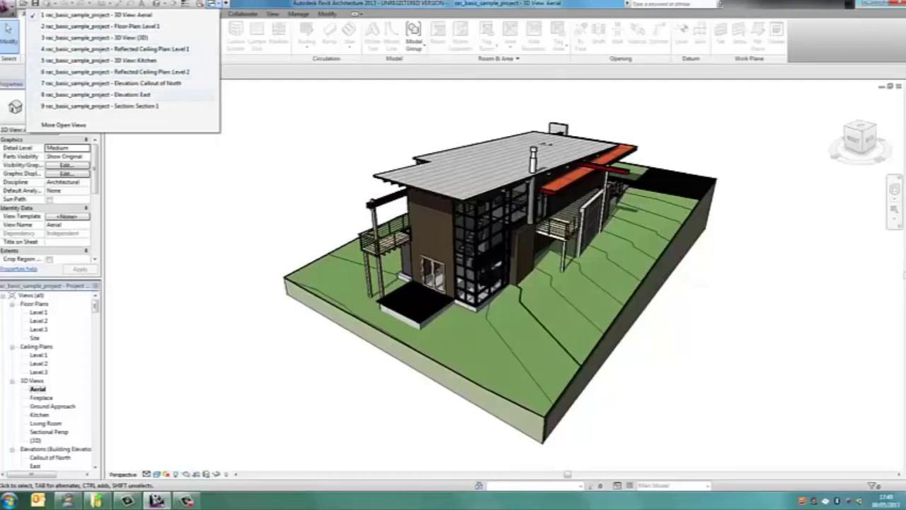
pyautogui.press('Escape')
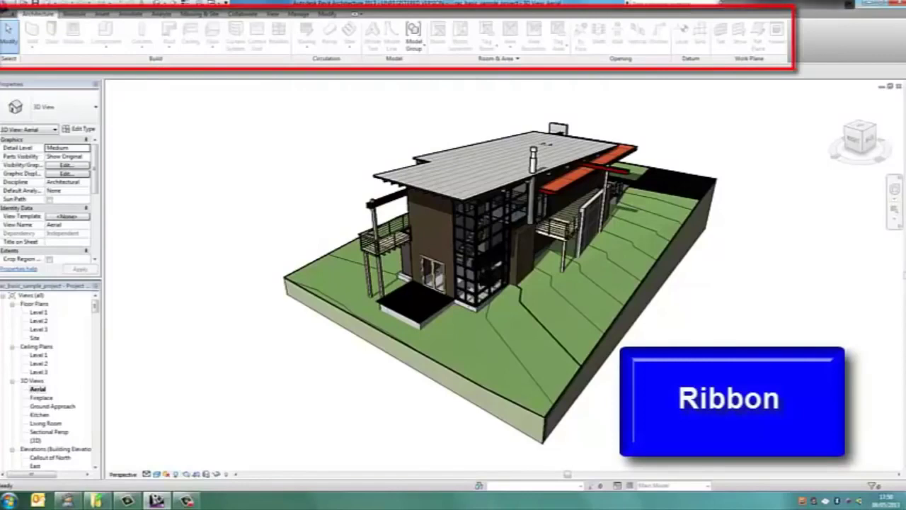
pyautogui.click(75, 14)
pyautogui.click(38, 14)
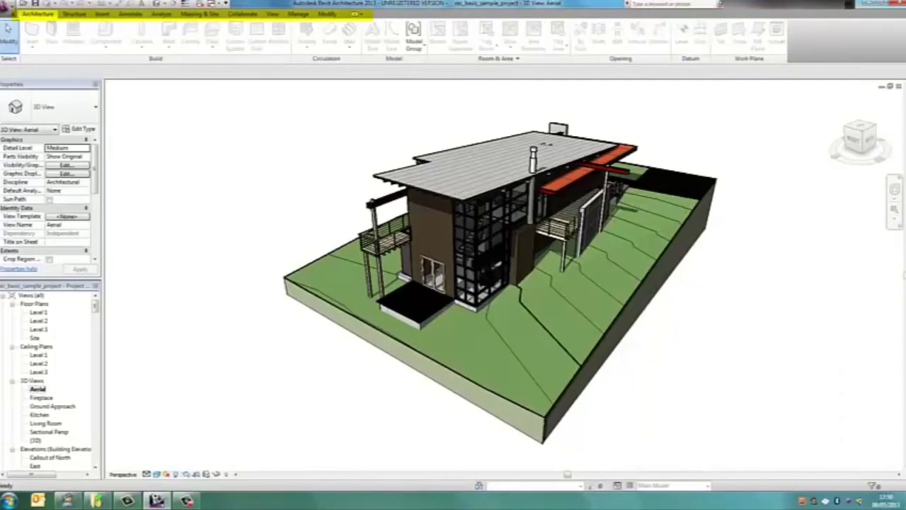
pyautogui.click(161, 14)
pyautogui.click(37, 14)
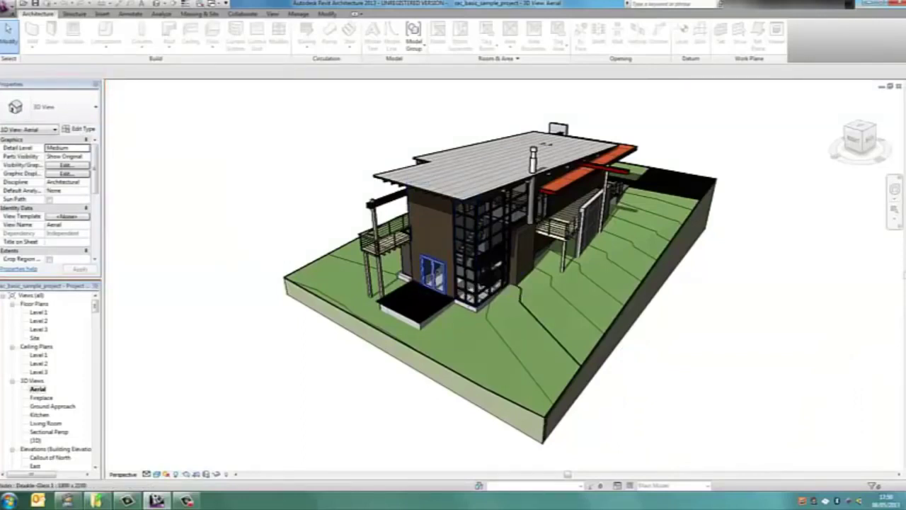
# - Select the double glass entrance door and examine the door types available for it
pyautogui.click(433, 273)
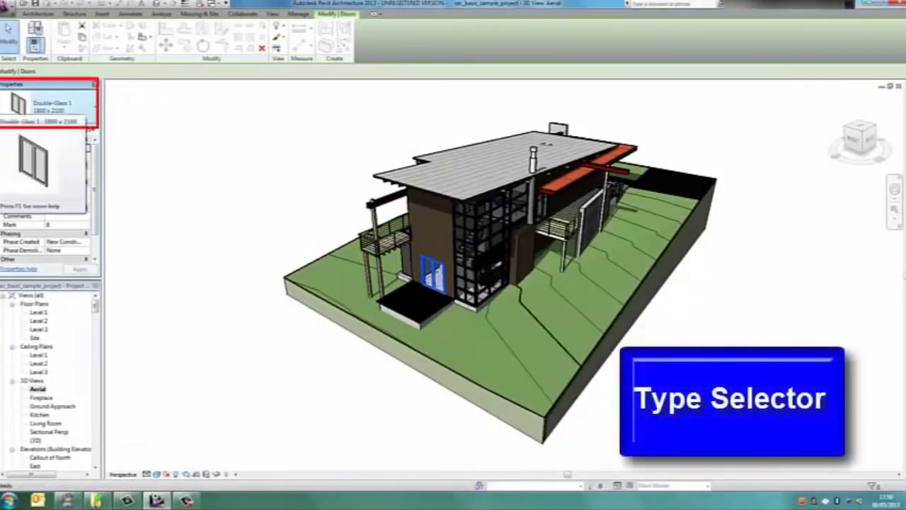
pyautogui.click(63, 107)
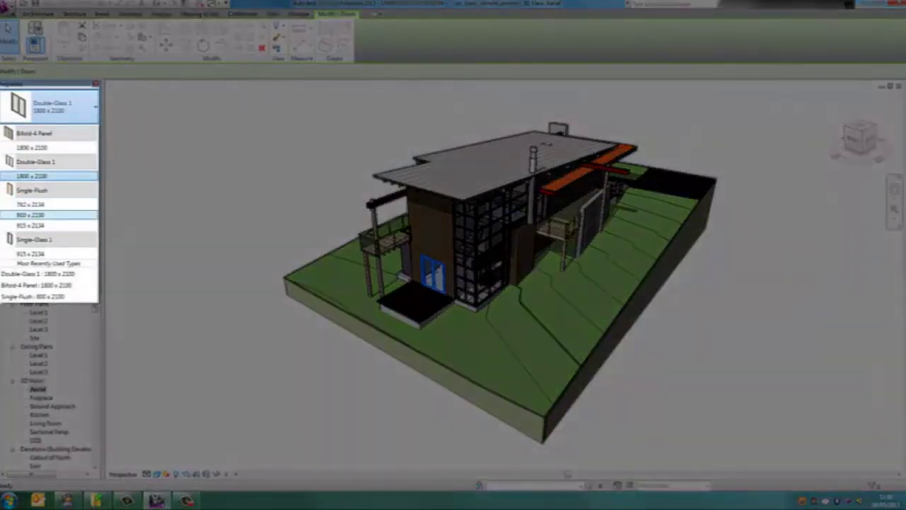
pyautogui.press('Escape')
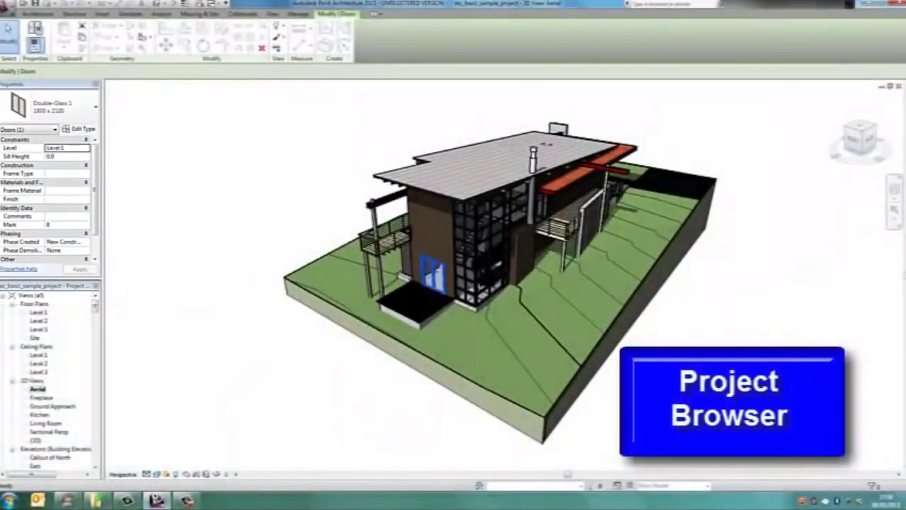
# - Dock the Project Browser on the opposite side of the drawing area from the Properties palette
pyautogui.click(38, 389)
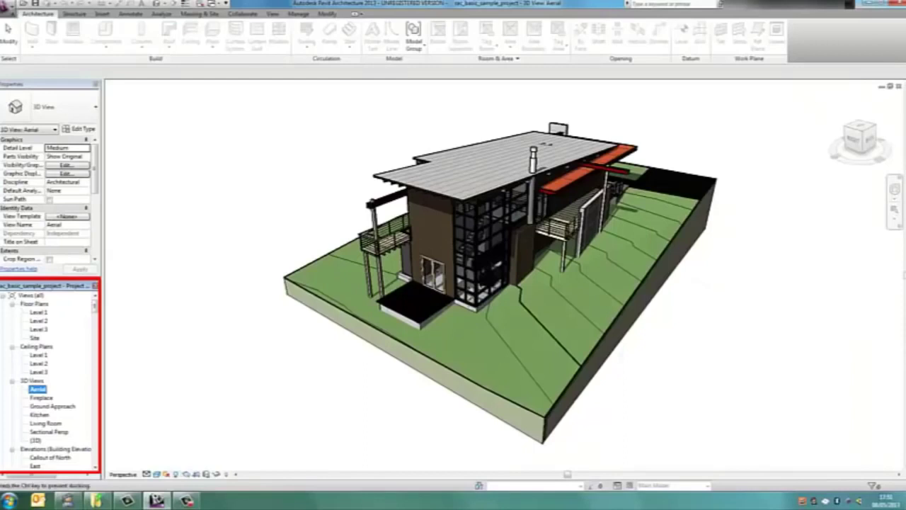
pyautogui.doubleClick(46, 286)
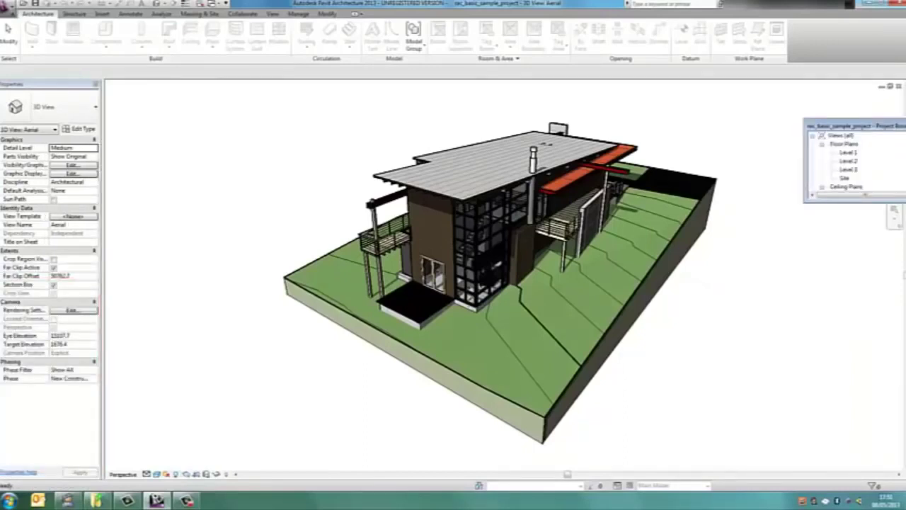
pyautogui.moveTo(857, 126); pyautogui.dragTo(899, 134)
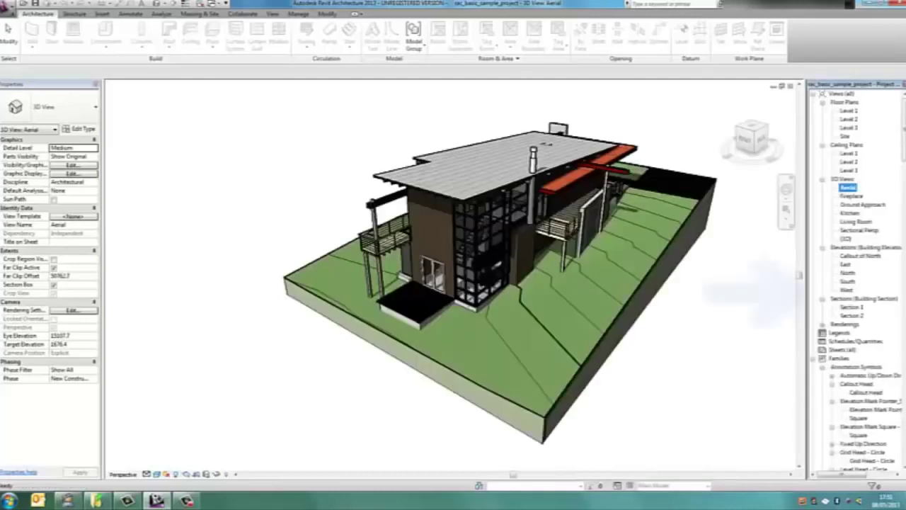
# - Compare the properties of the double glass entrance door with those of the Aerial 3D view
pyautogui.click(432, 274)
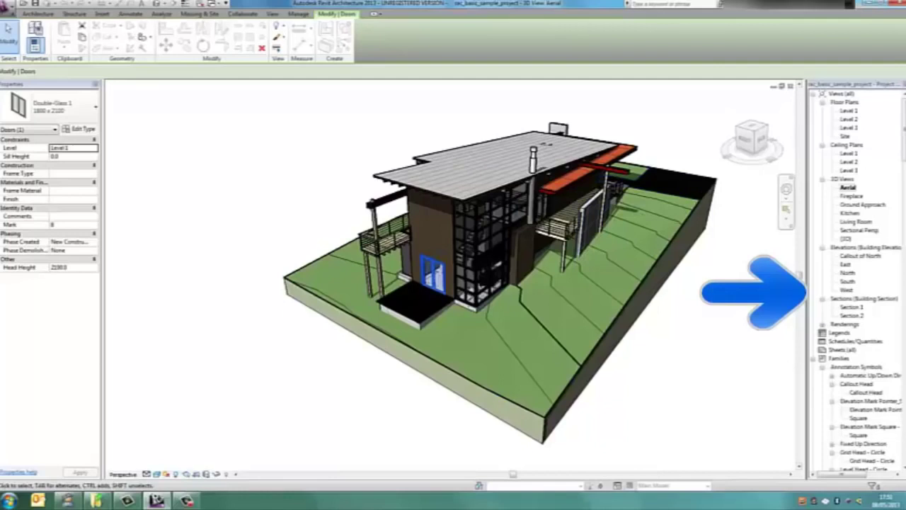
pyautogui.click(848, 187)
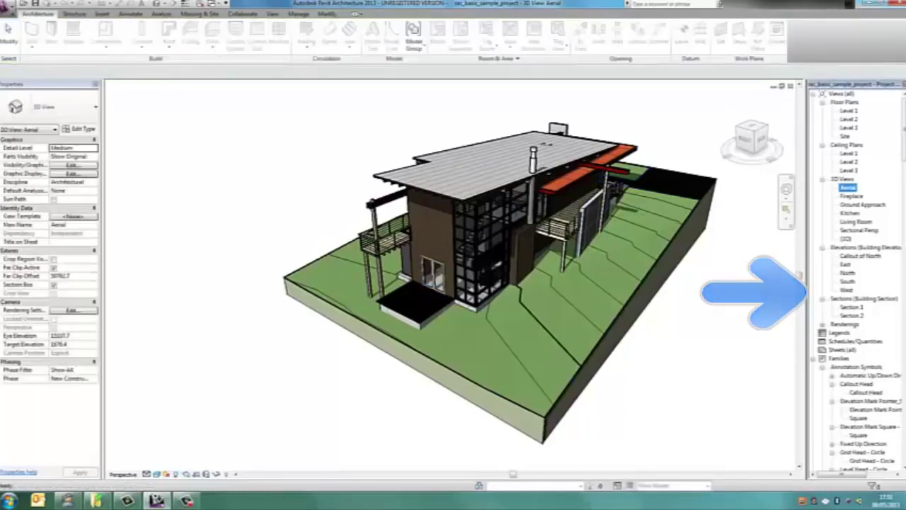
pyautogui.click(432, 274)
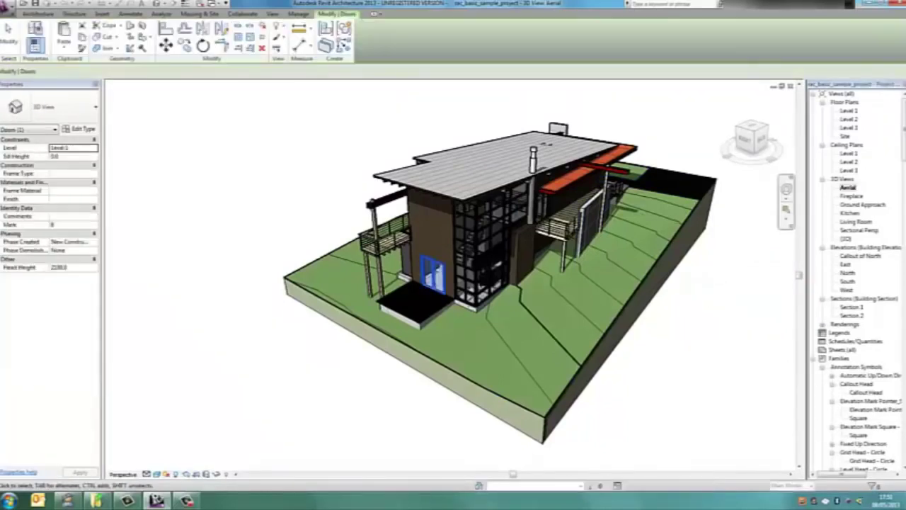
pyautogui.click(848, 187)
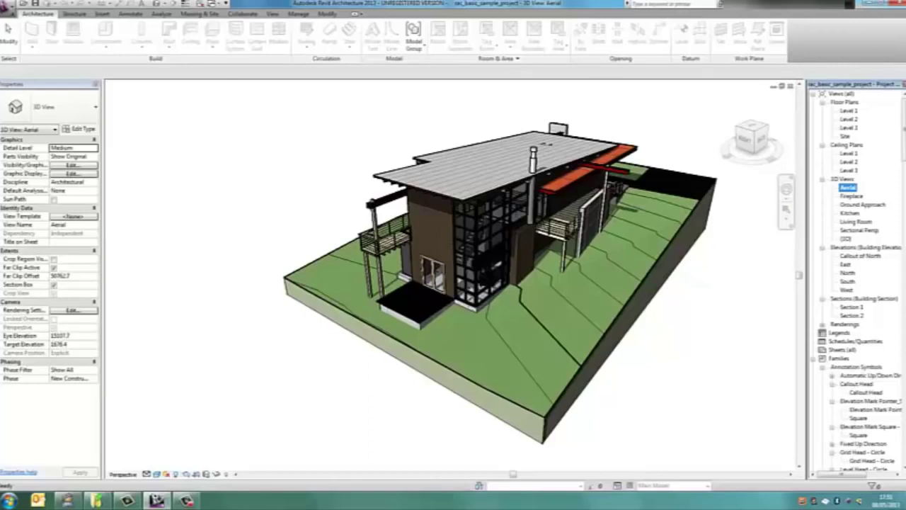
# - Locate the elevation and section groups, and view the Level 1 floor plan and the Level 1 and Level 3 ceiling plans
pyautogui.click(865, 248)
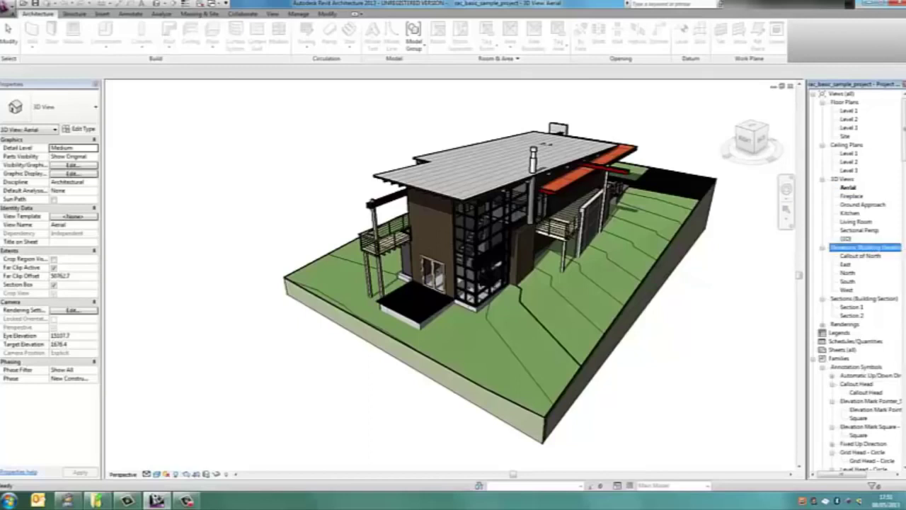
pyautogui.click(875, 299)
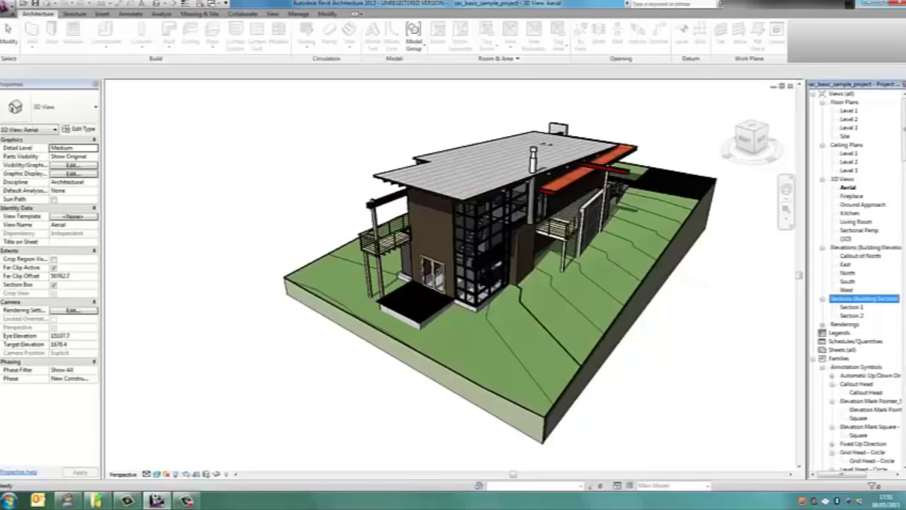
pyautogui.doubleClick(849, 111)
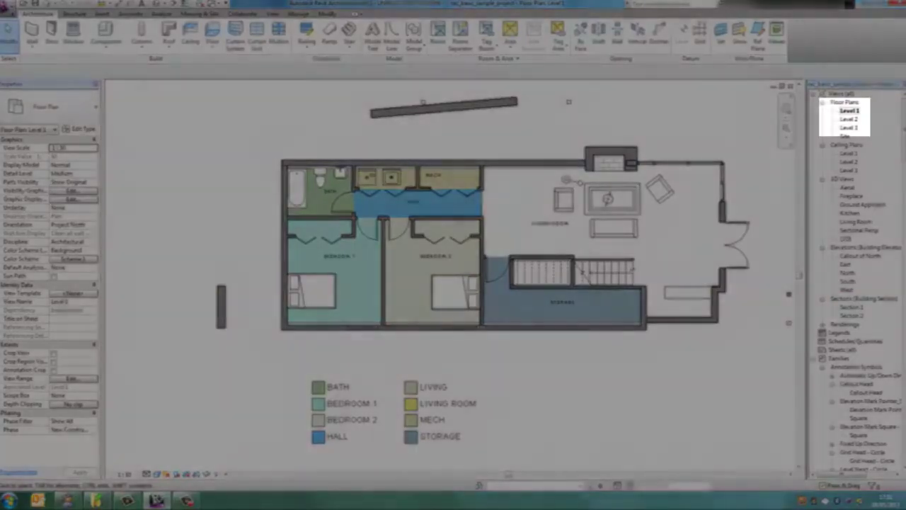
pyautogui.doubleClick(849, 153)
pyautogui.doubleClick(849, 170)
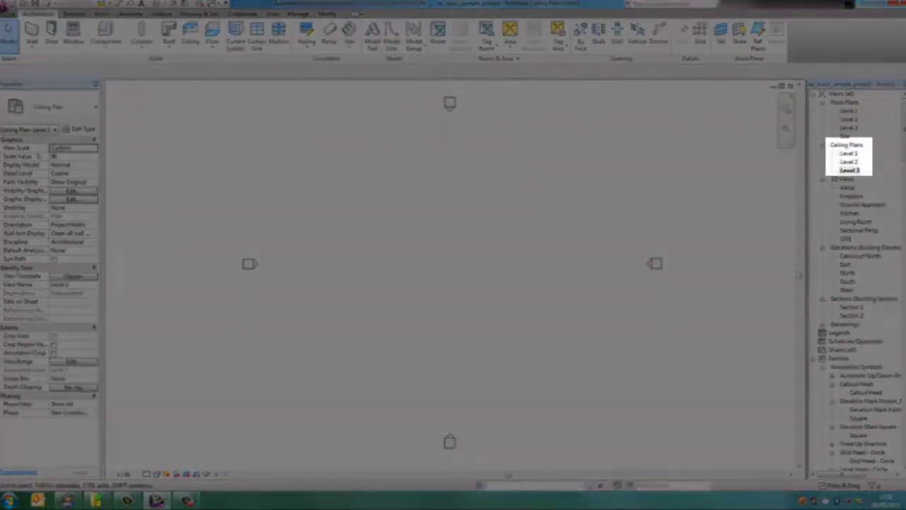
pyautogui.doubleClick(849, 154)
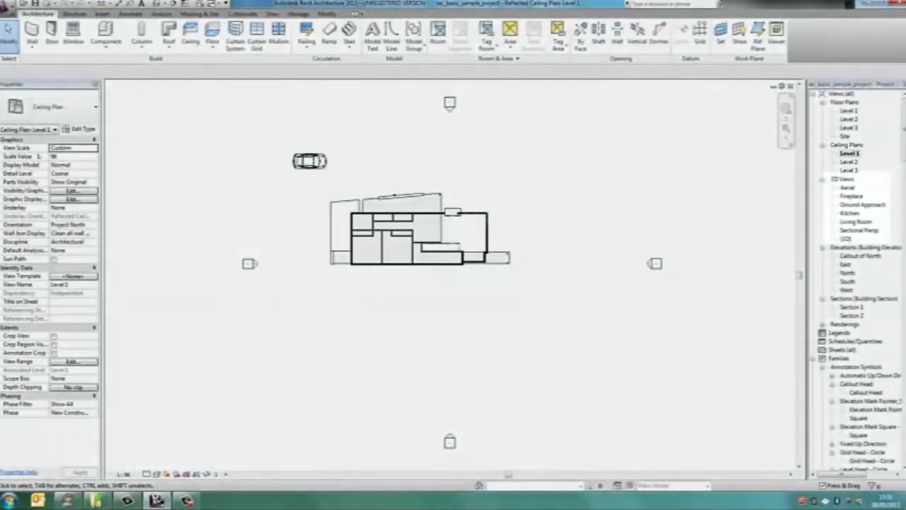
# - View the {3D} view and the East elevation, and open the Section 1 building section
pyautogui.doubleClick(846, 239)
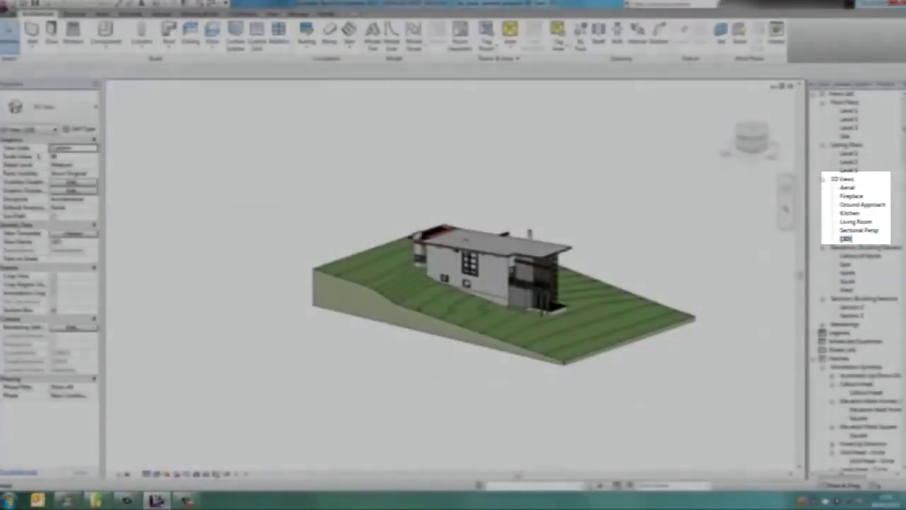
pyautogui.doubleClick(846, 264)
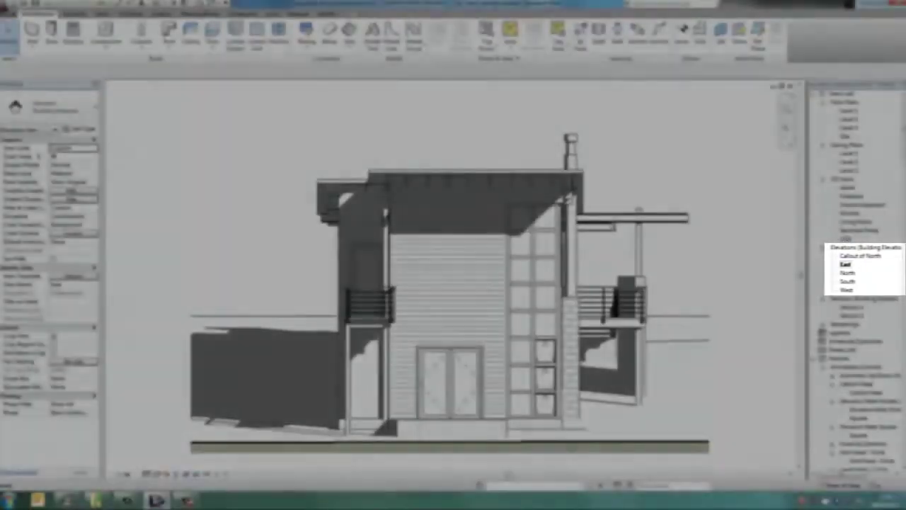
pyautogui.doubleClick(852, 308)
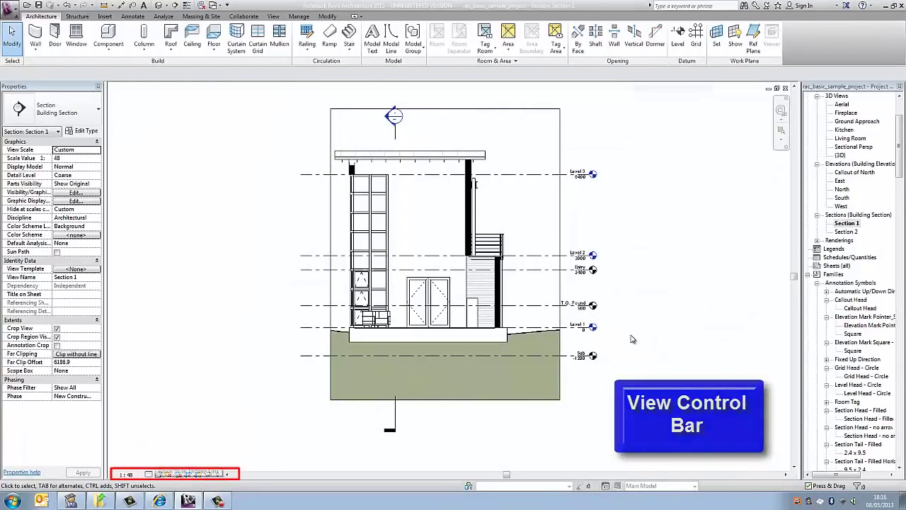
# - Examine the visual style options from Wireframe to Realistic for the Section 1 view without applying one
pyautogui.press('Up')
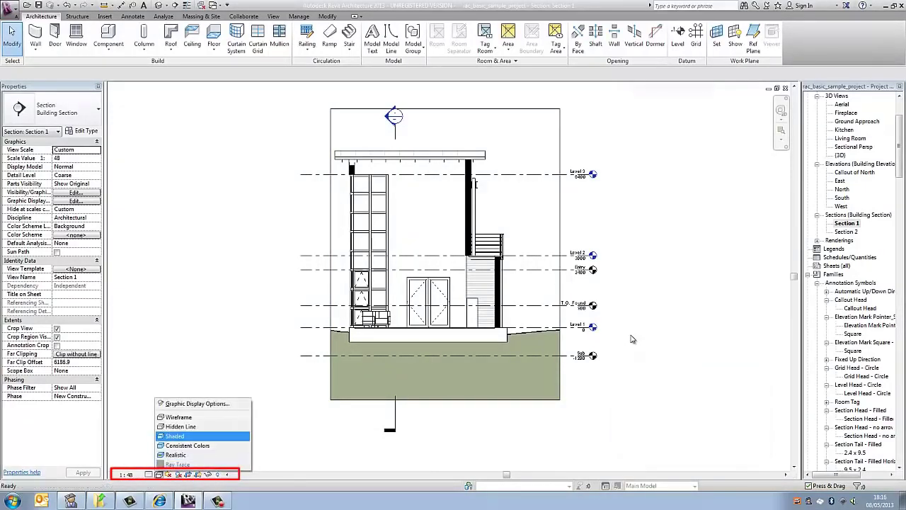
pyautogui.press('Up')
pyautogui.press('Up')
pyautogui.press('Up')
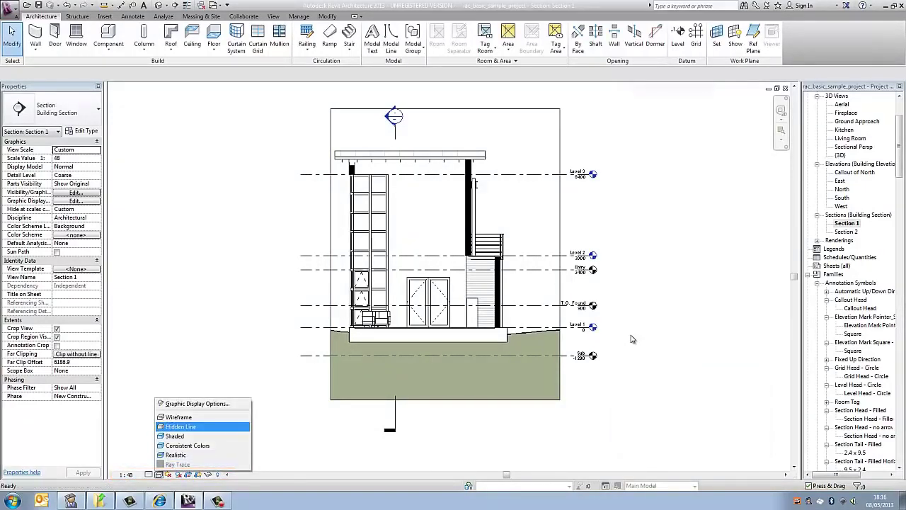
pyautogui.press('Down')
pyautogui.press('Down')
pyautogui.press('Down')
pyautogui.press('Up')
pyautogui.press('Up')
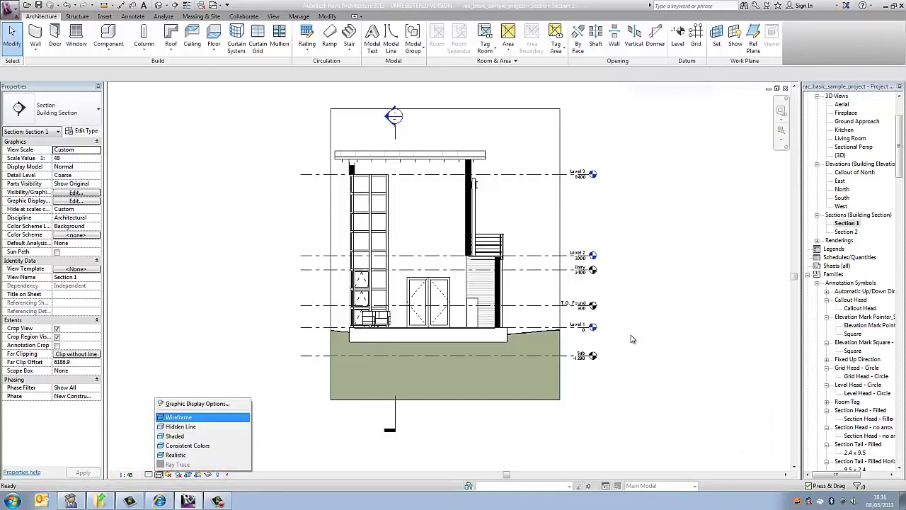
pyautogui.press('Down')
pyautogui.press('Down')
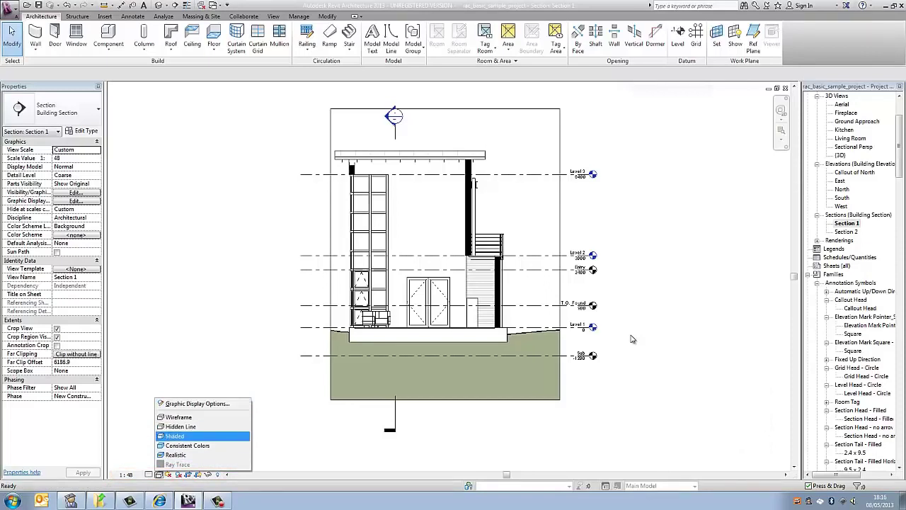
pyautogui.press('Down')
pyautogui.press('Down')
pyautogui.press('Up')
pyautogui.press('Up')
pyautogui.press('Down')
pyautogui.press('Down')
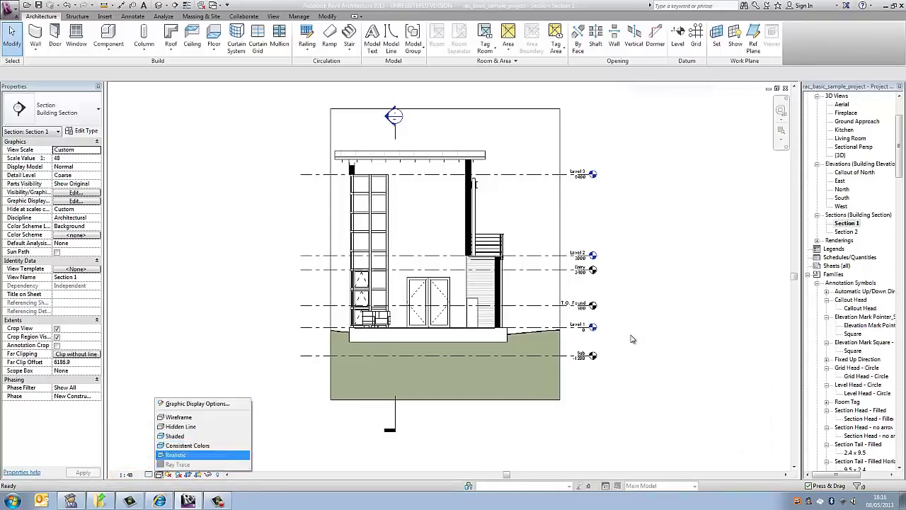
pyautogui.press('Up')
pyautogui.press('Up')
pyautogui.click(168, 474)
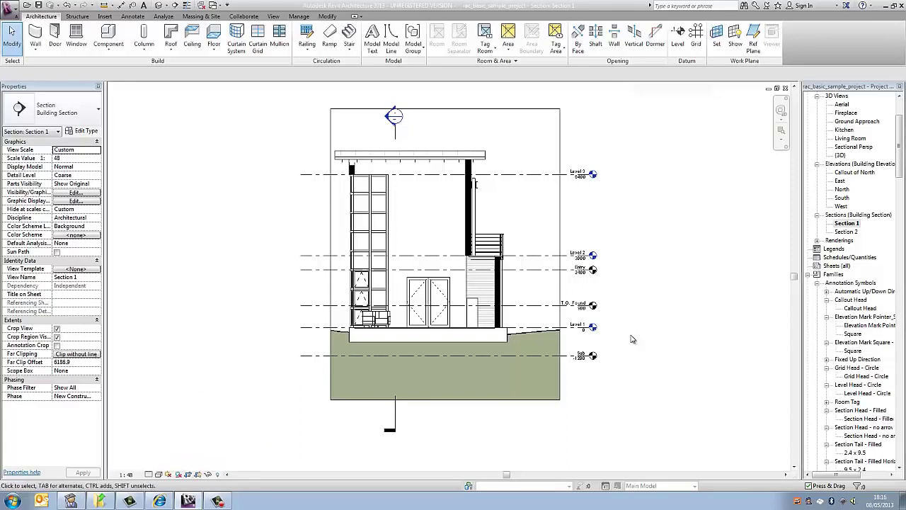
# - Examine the sun path options for the Section 1 view without changing them
pyautogui.click(168, 474)
pyautogui.press('Down')
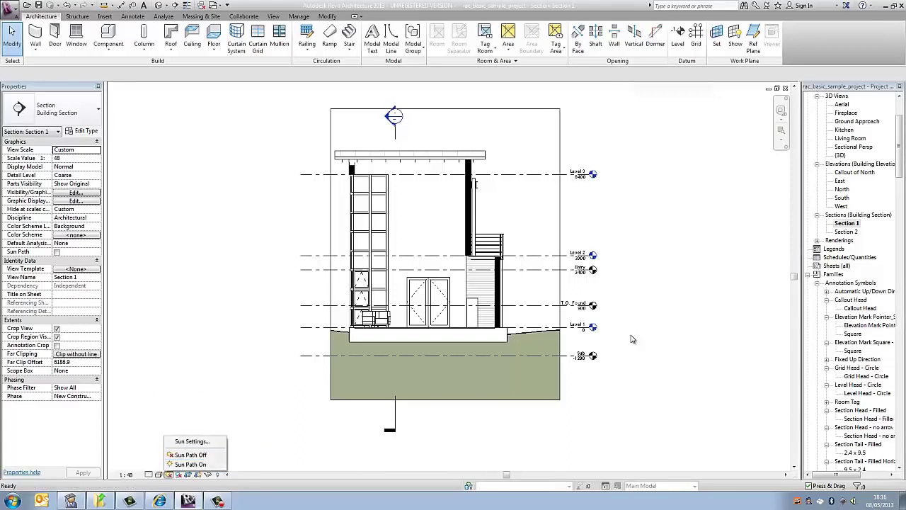
pyautogui.press('Escape')
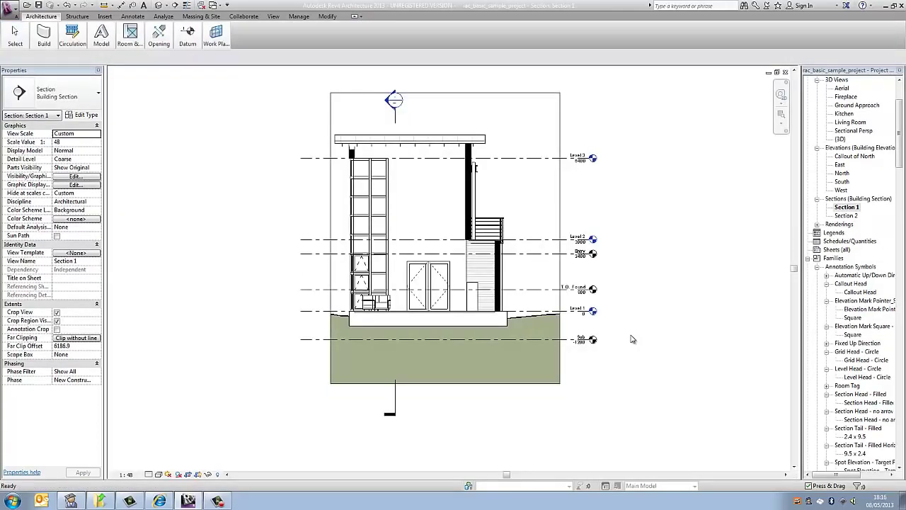
# - Minimize the ribbon to its tab names and restore the full ribbon
pyautogui.click(355, 17)
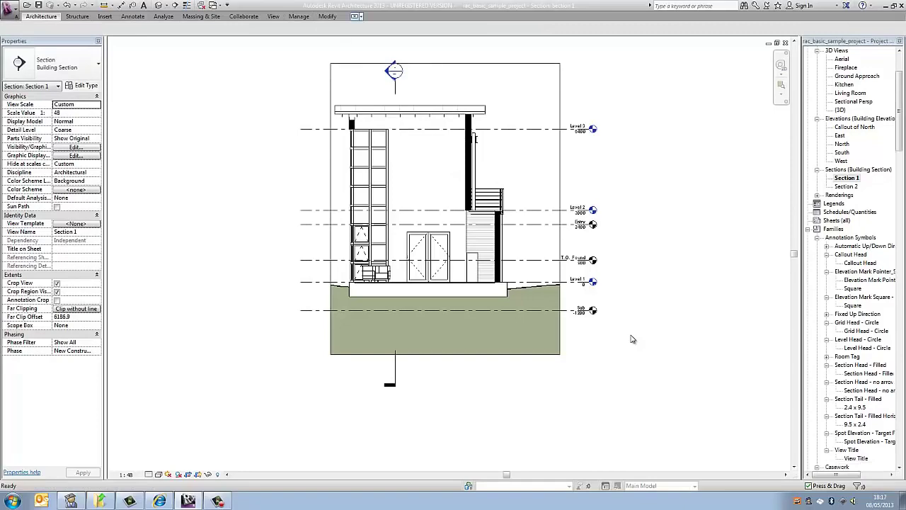
pyautogui.click(355, 16)
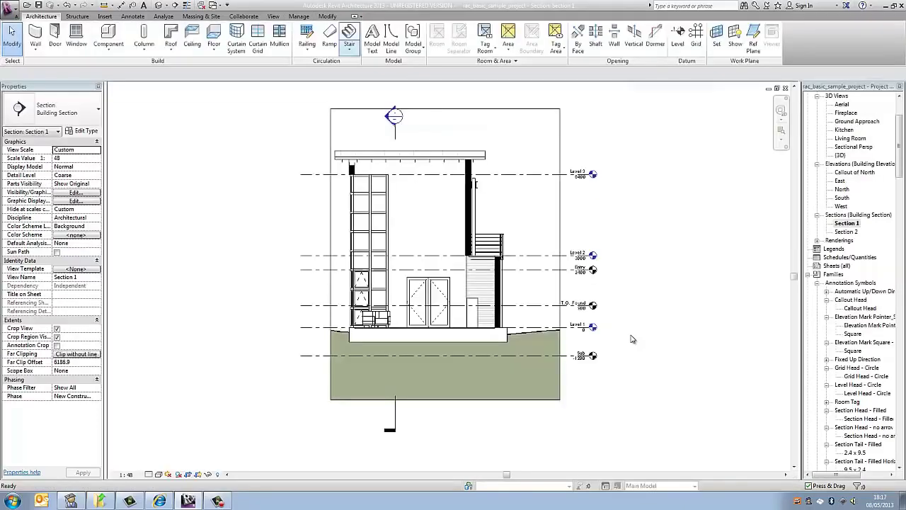